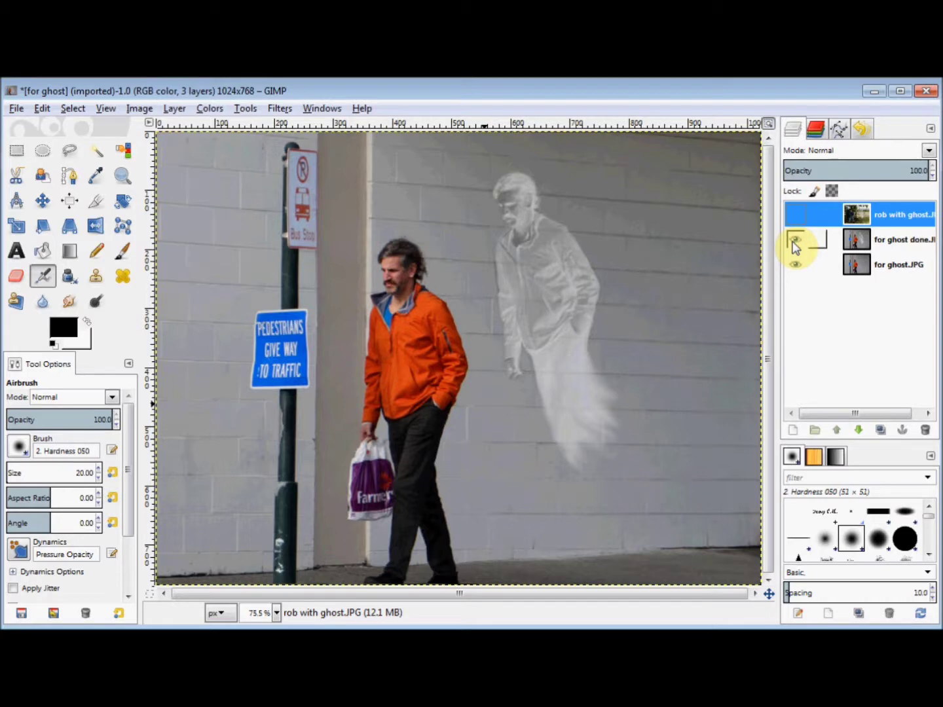
Delete the two layers above for ghost.JPG, keeping only the original street photo layer.
left_click(796, 214)
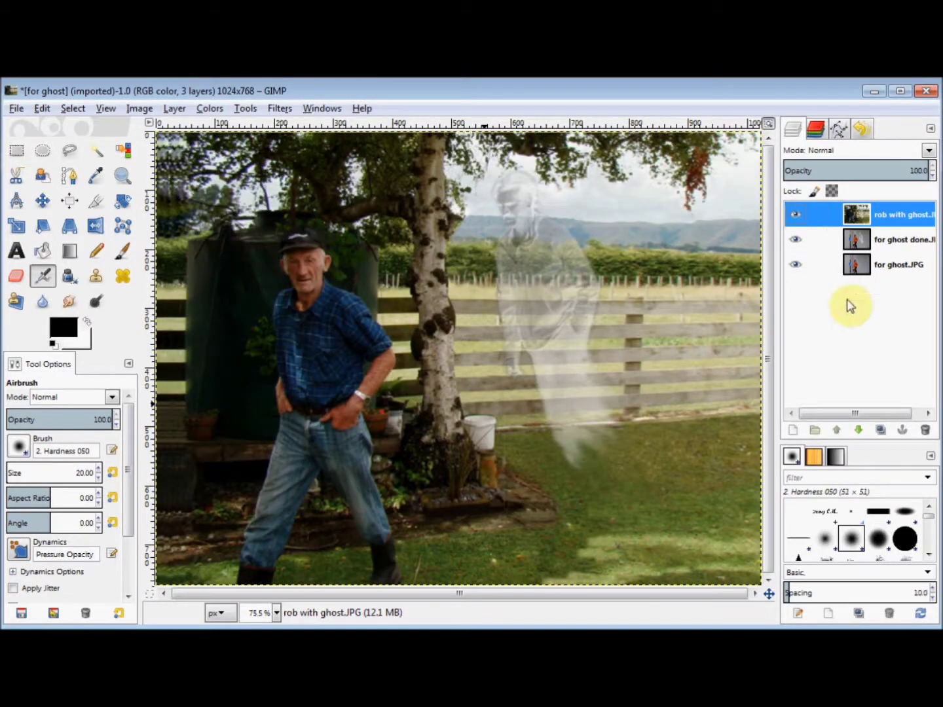
left_click(923, 431)
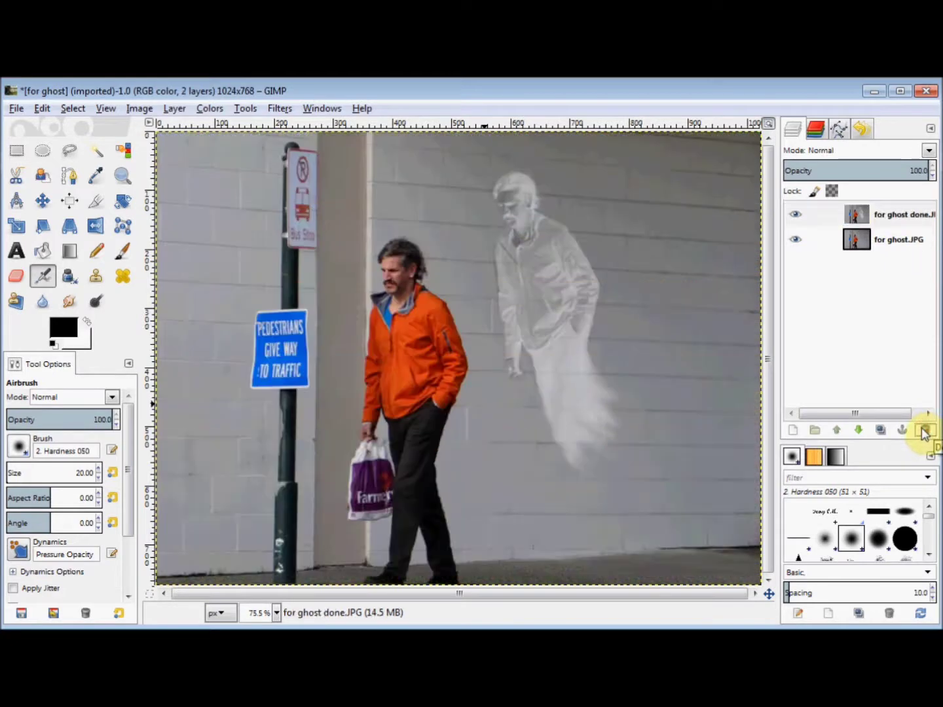
left_click(924, 430)
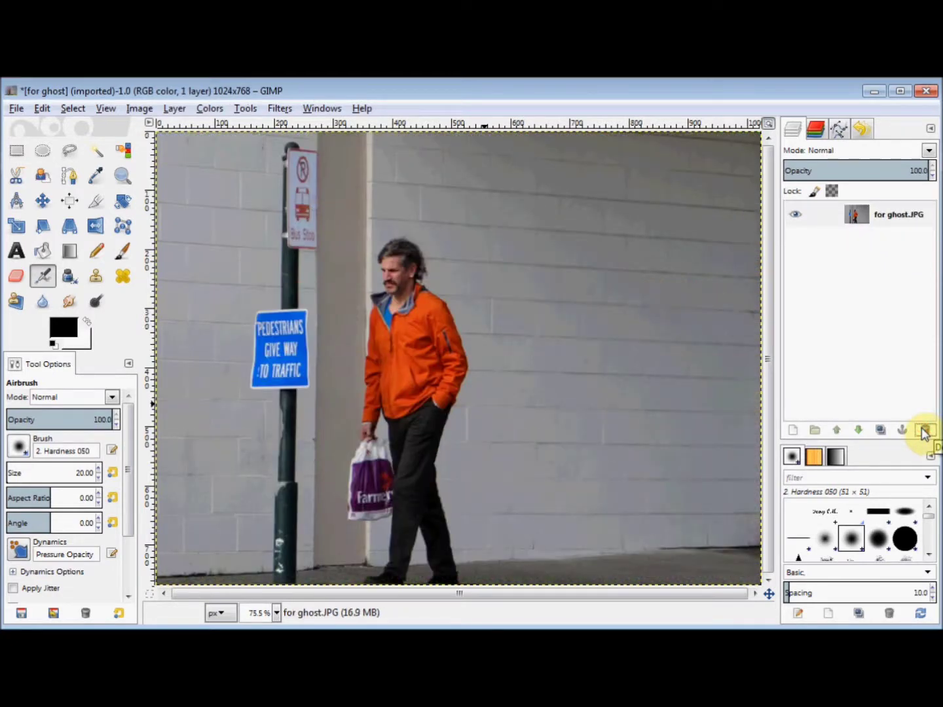
Add an alpha channel to the for ghost.JPG layer and duplicate the layer.
right_click(817, 215)
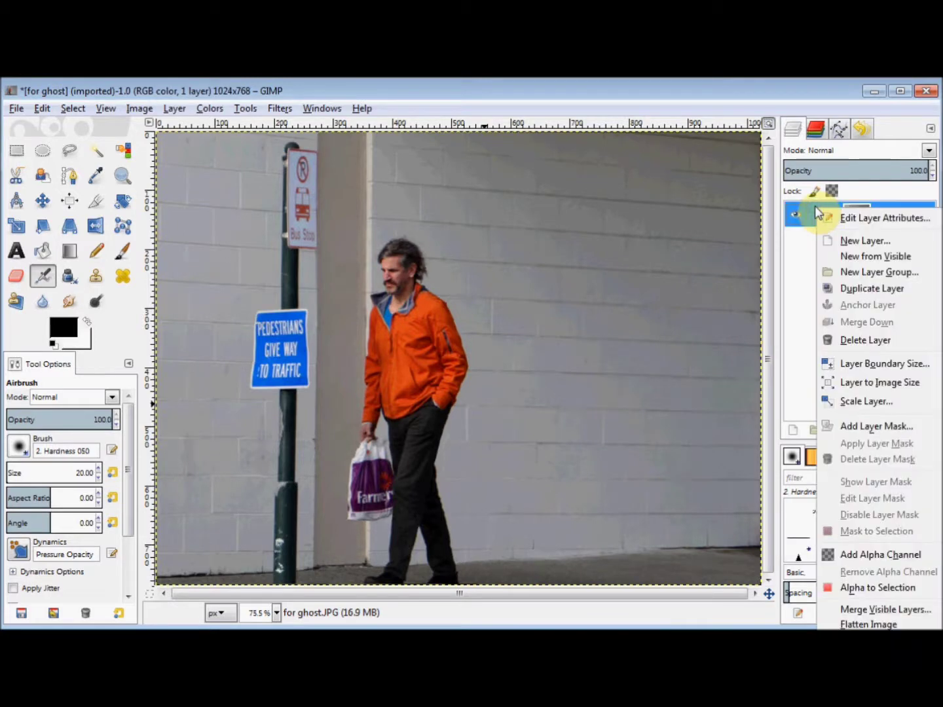
left_click(849, 558)
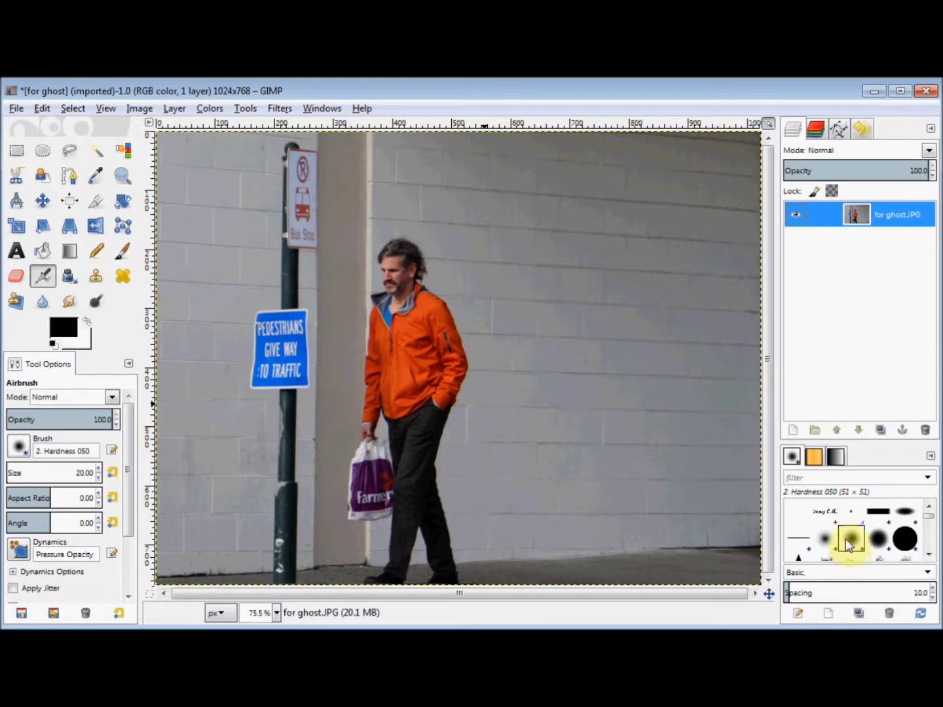
left_click(879, 429)
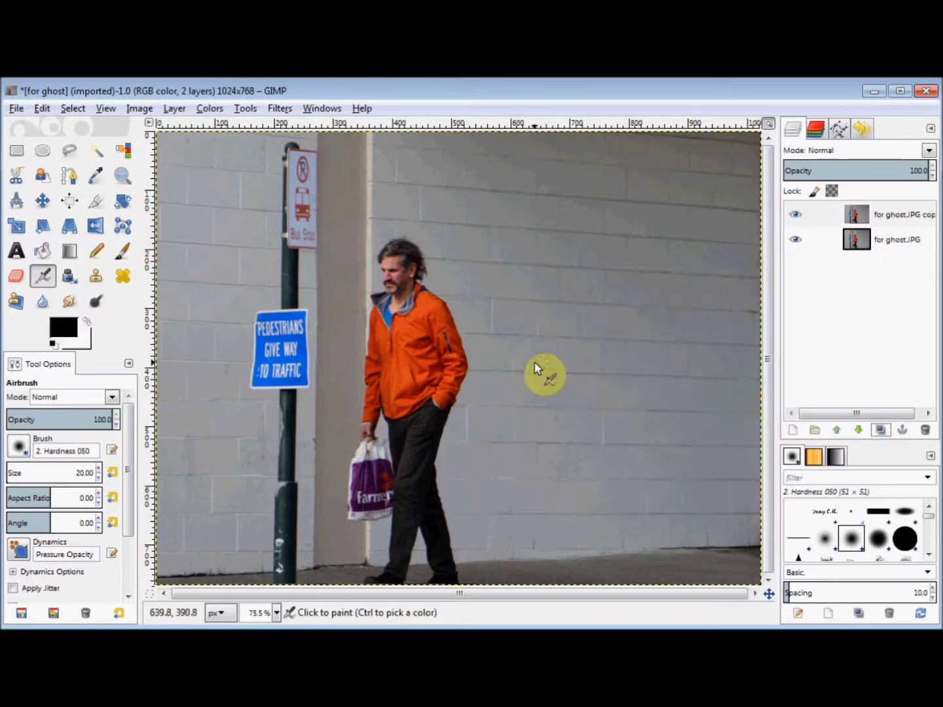
Outline the man without his bag or lower legs using Free Select with feathered edges at radius 10, giving the trouser bottoms a jagged edge.
left_click(71, 151)
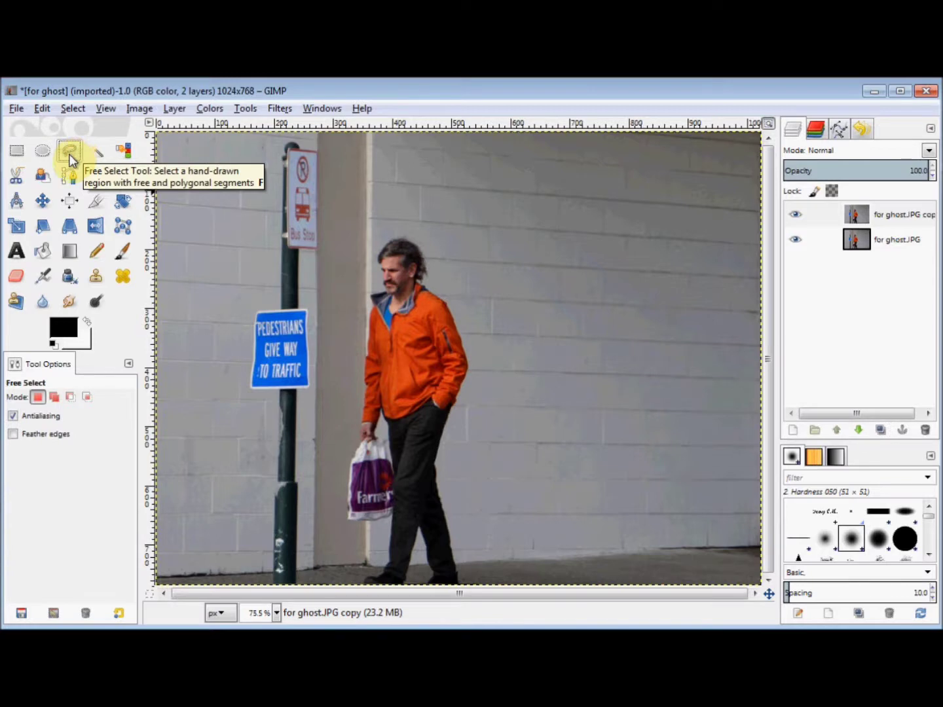
left_click(44, 434)
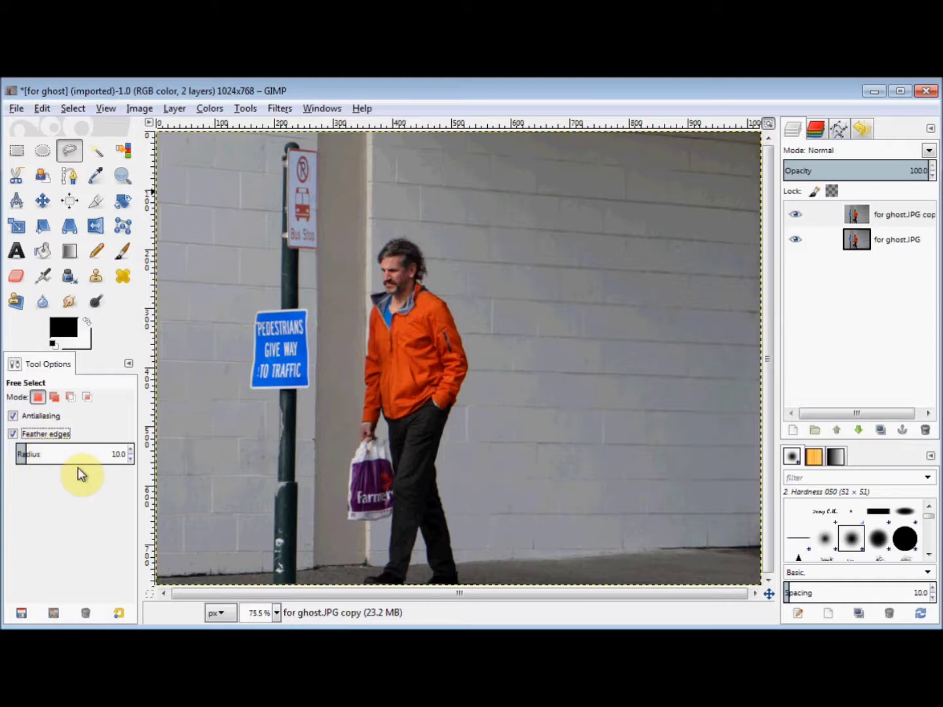
left_click(393, 508)
mouse_move(392, 463)
left_mouse_down()
mouse_move(384, 407)
mouse_move(372, 450)
mouse_move(358, 425)
mouse_move(361, 435)
mouse_move(371, 311)
mouse_move(394, 295)
mouse_move(380, 270)
mouse_move(384, 244)
mouse_move(410, 241)
mouse_move(420, 252)
mouse_move(418, 286)
mouse_move(440, 302)
mouse_move(466, 362)
mouse_move(453, 404)
left_mouse_up()
left_click(436, 465)
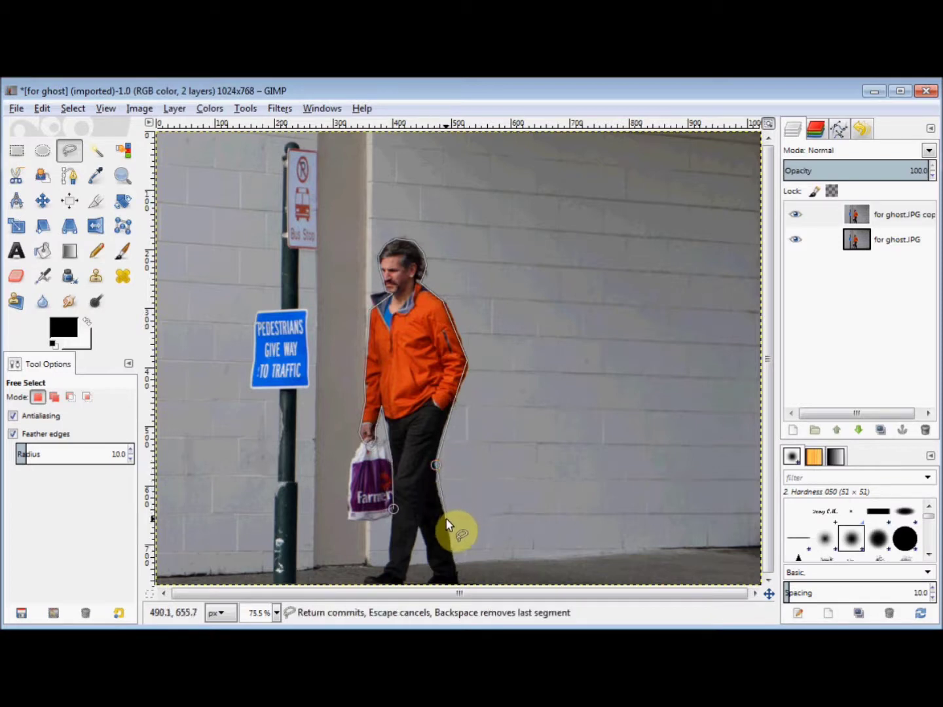
left_click(446, 521)
left_click(425, 472)
left_click(431, 525)
left_click(410, 482)
left_click(408, 528)
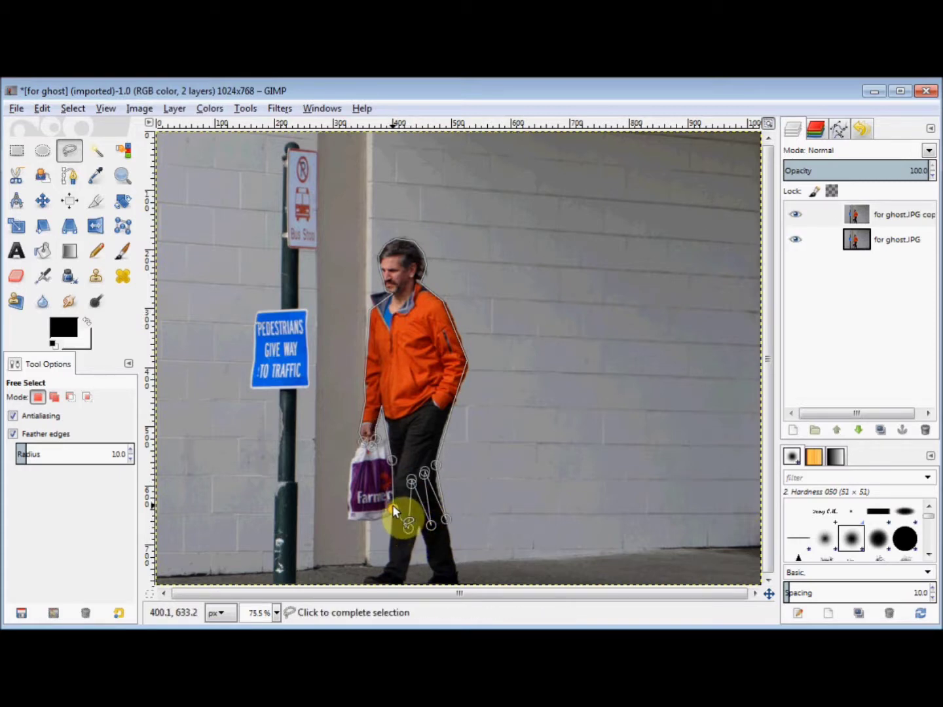
left_click(392, 504)
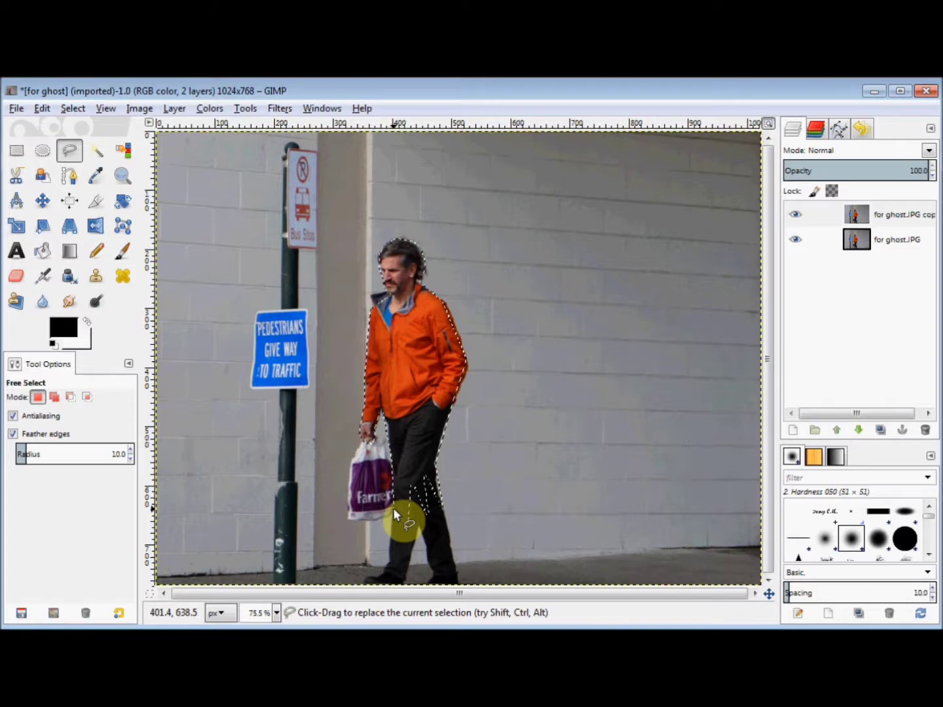
Invert the selection, delete the man's surroundings from the duplicate layer, and clear the selection.
left_click(72, 108)
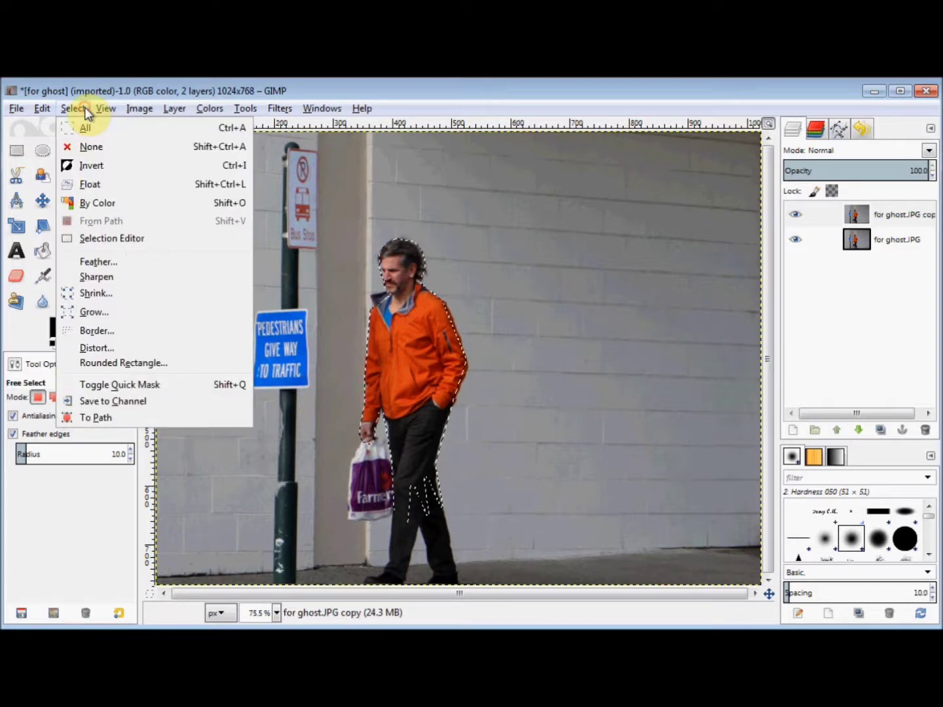
left_click(84, 163)
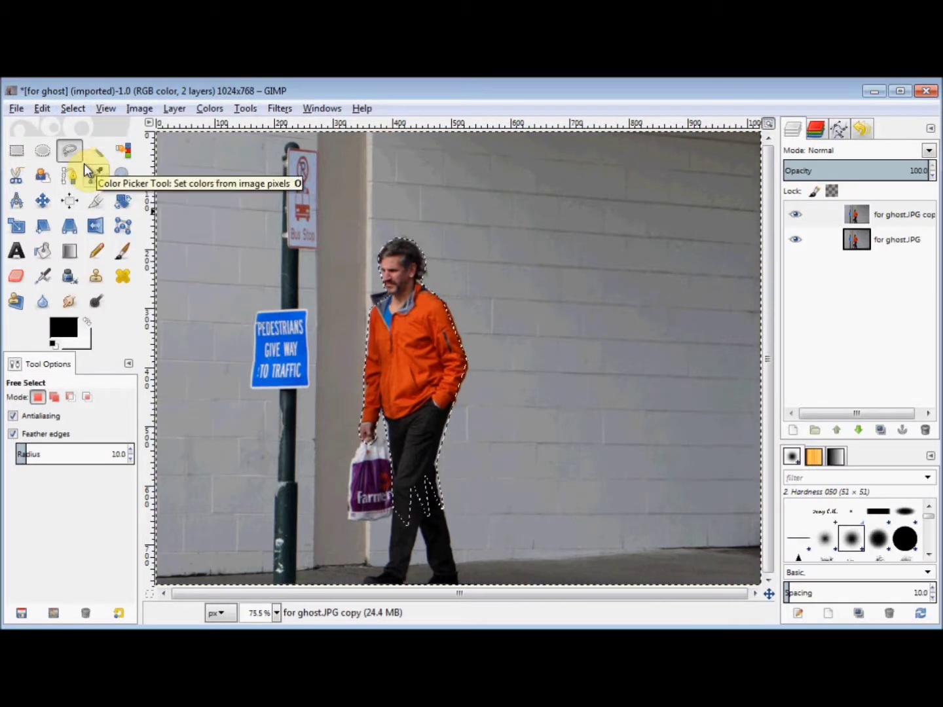
key("Delete")
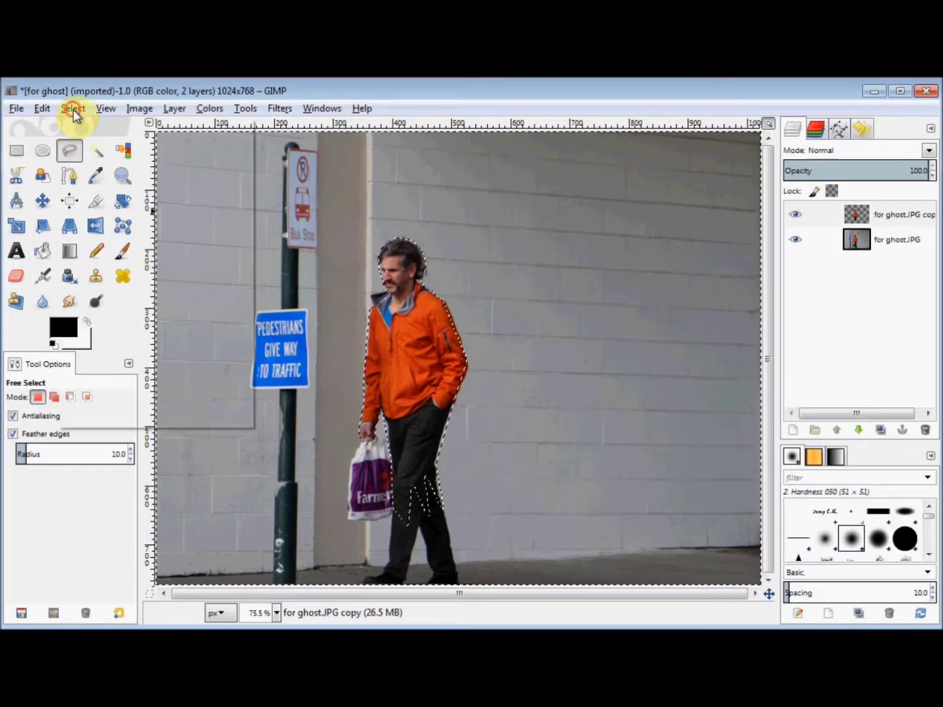
left_click(74, 110)
left_click(91, 148)
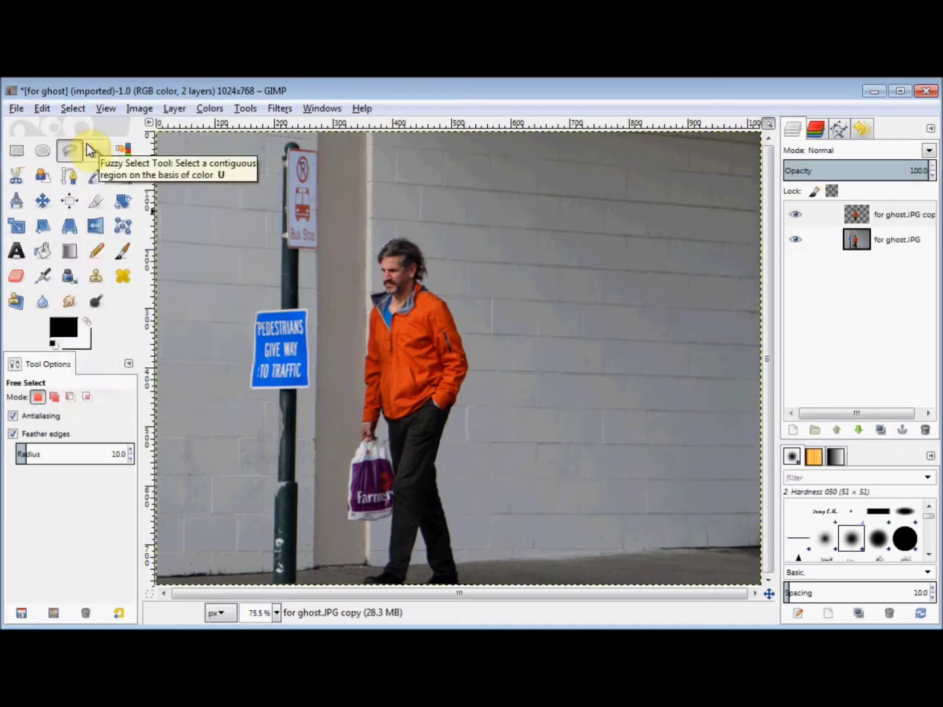
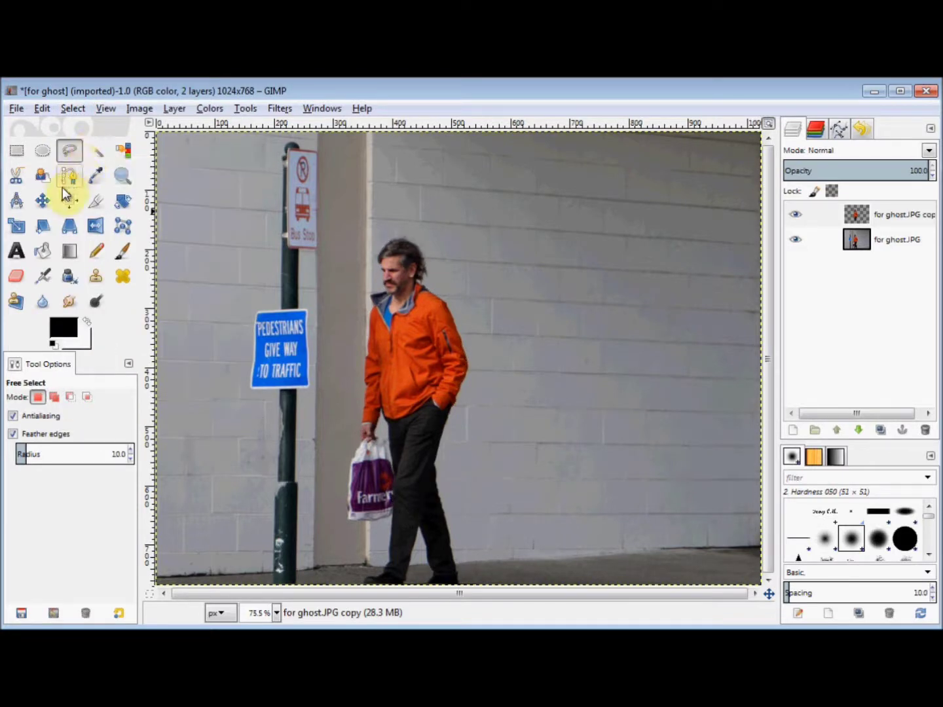
Move the cut-out man up and to the right onto the blank wall behind the original figure.
left_click(42, 203)
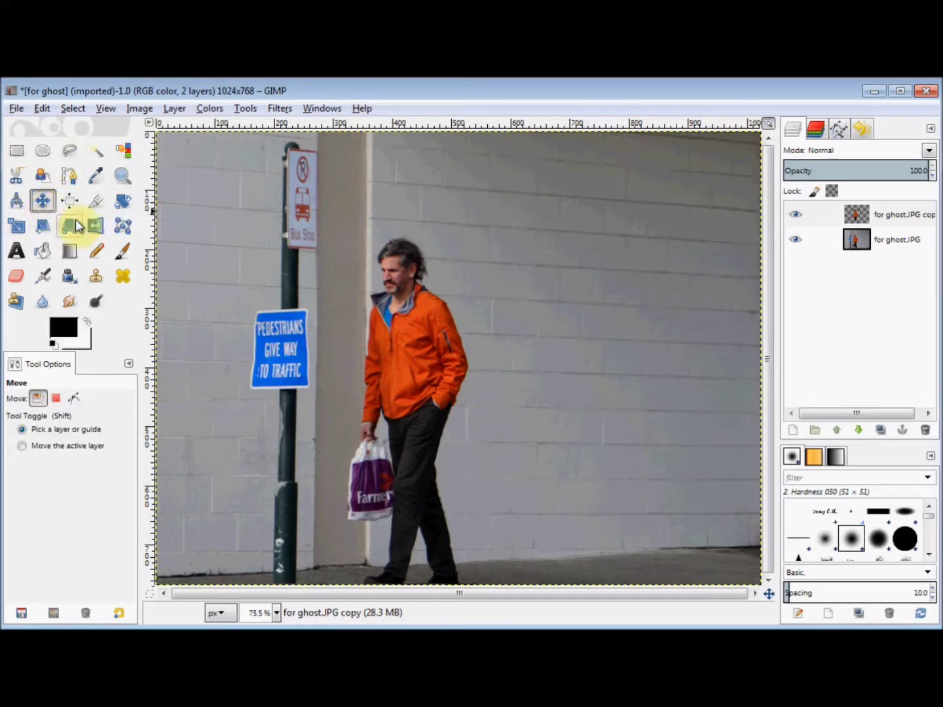
left_click(399, 355)
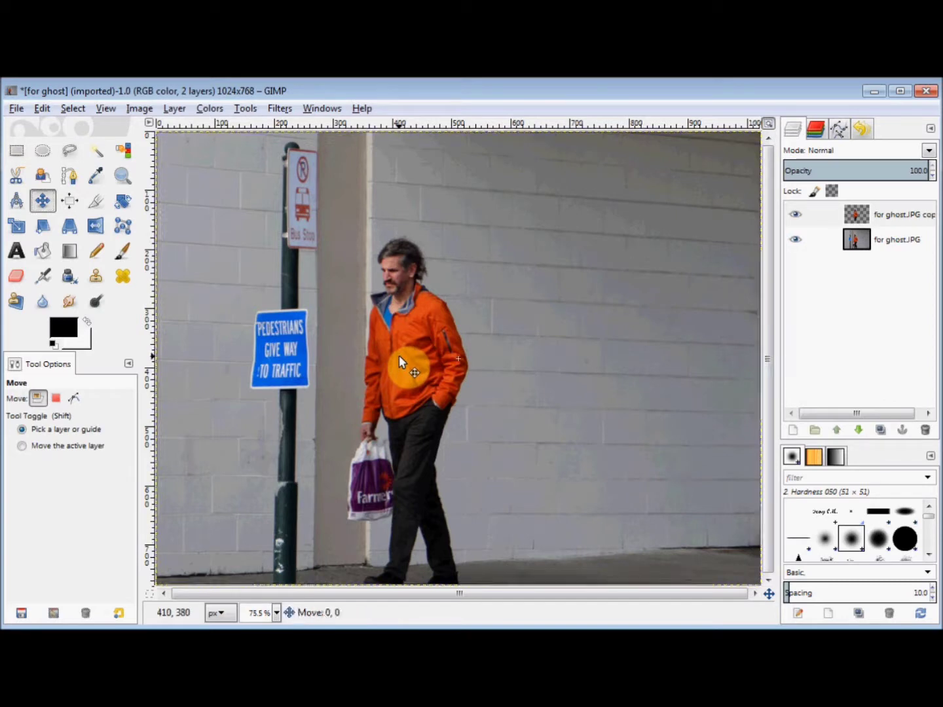
left_click_drag(399, 356, 545, 275)
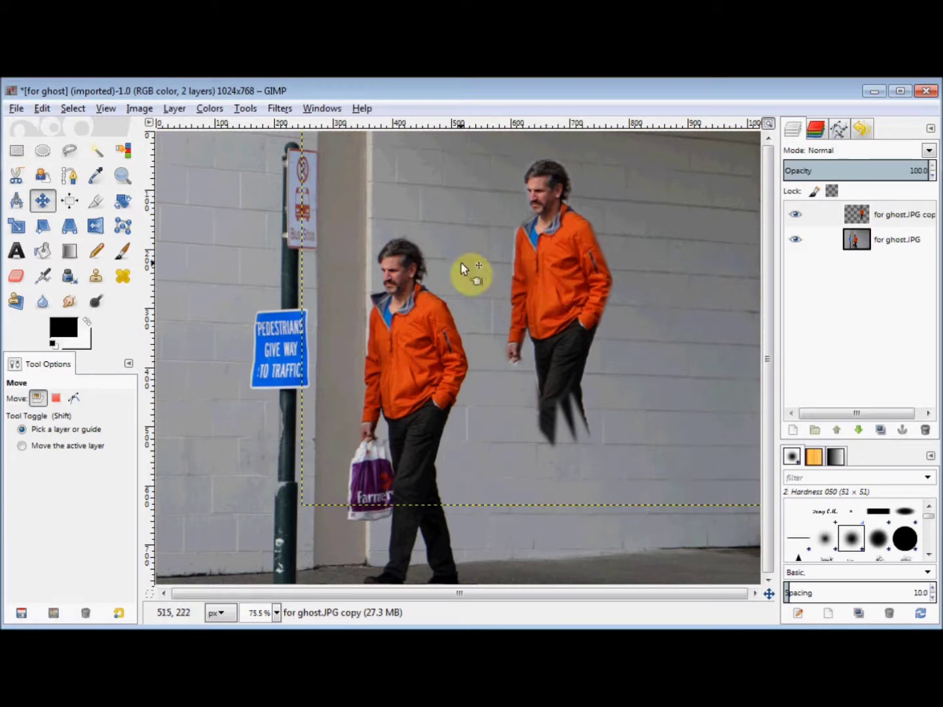
Rotate the cut-out man's layer by about -13.85 degrees so that he leans forward.
left_click(121, 204)
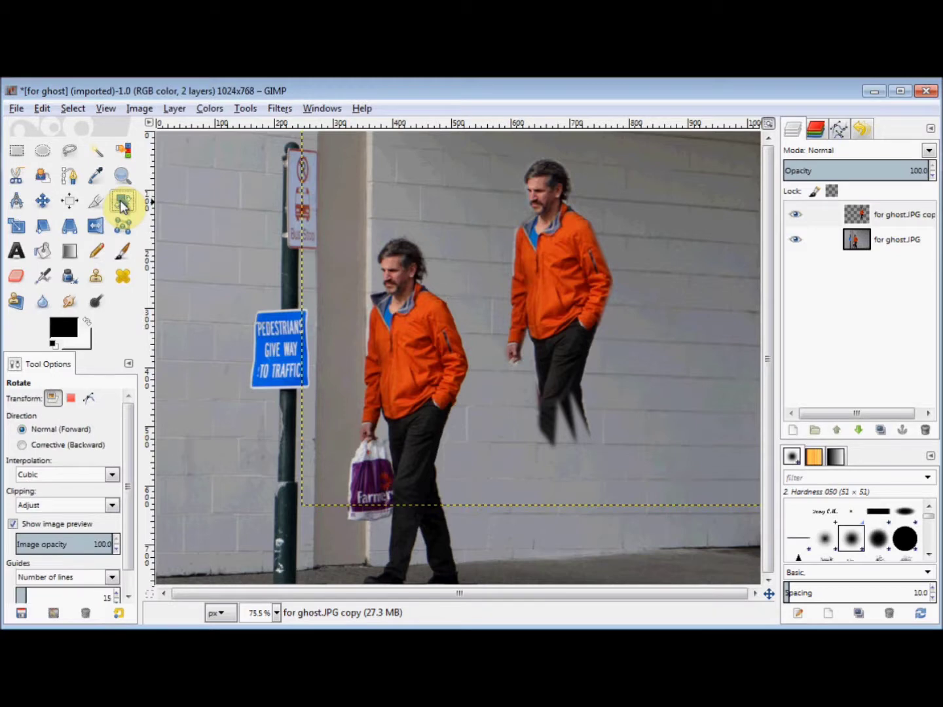
left_click(557, 258)
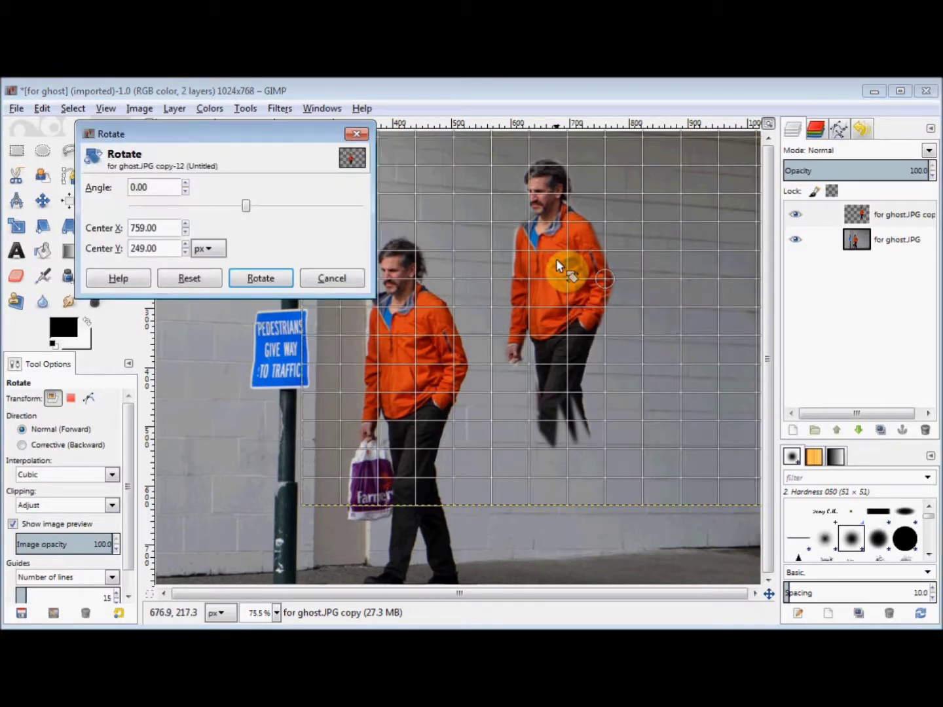
left_click_drag(497, 174, 463, 198)
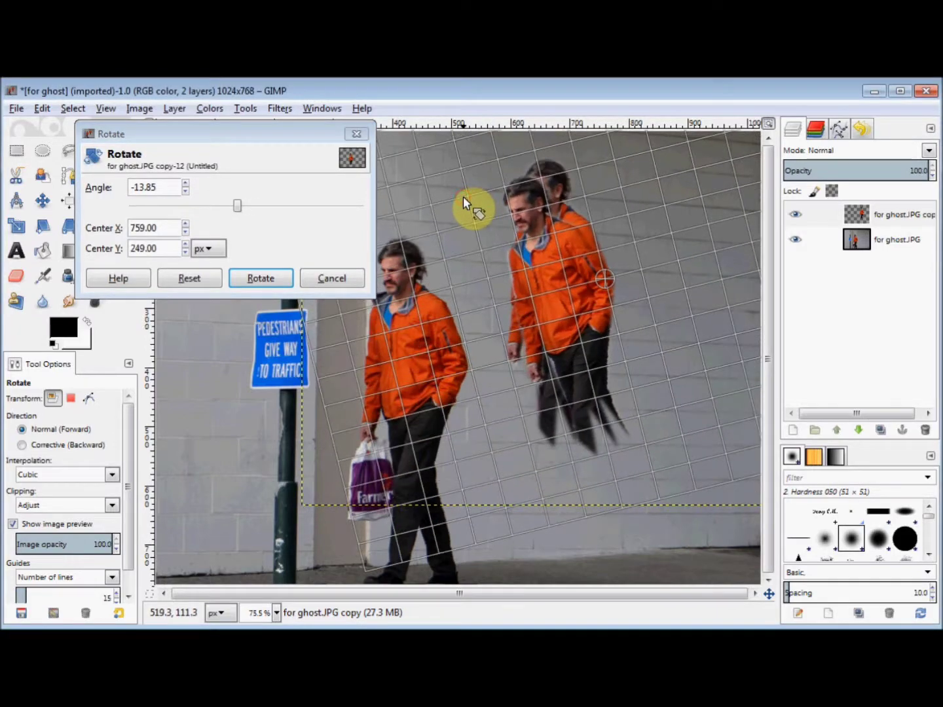
left_click(263, 279)
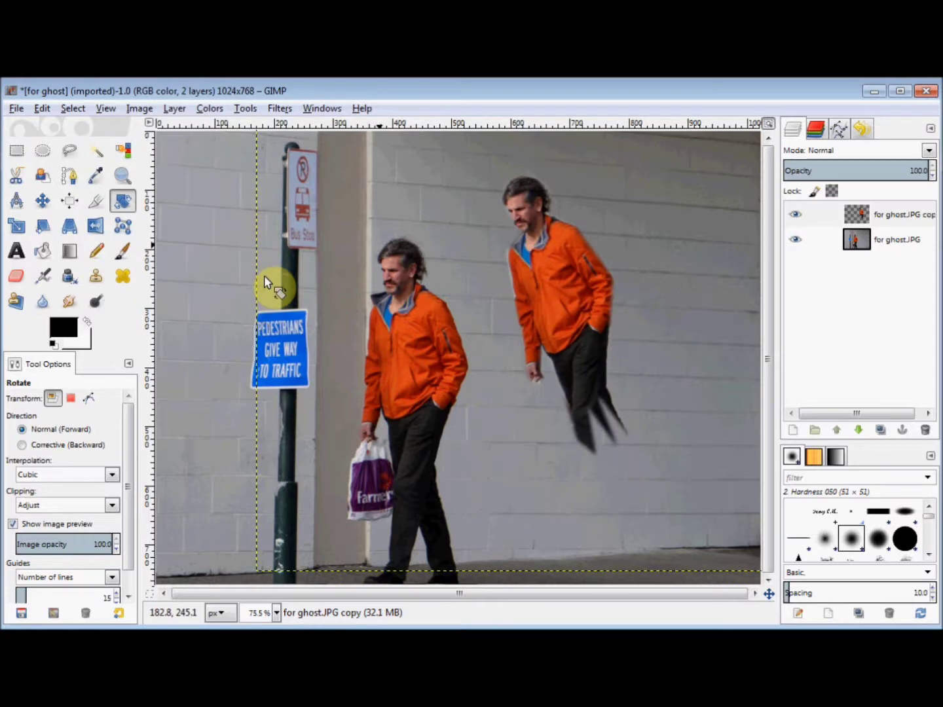
Desaturate the cut-out man's layer based on Luminosity and invert its colors.
left_click(210, 110)
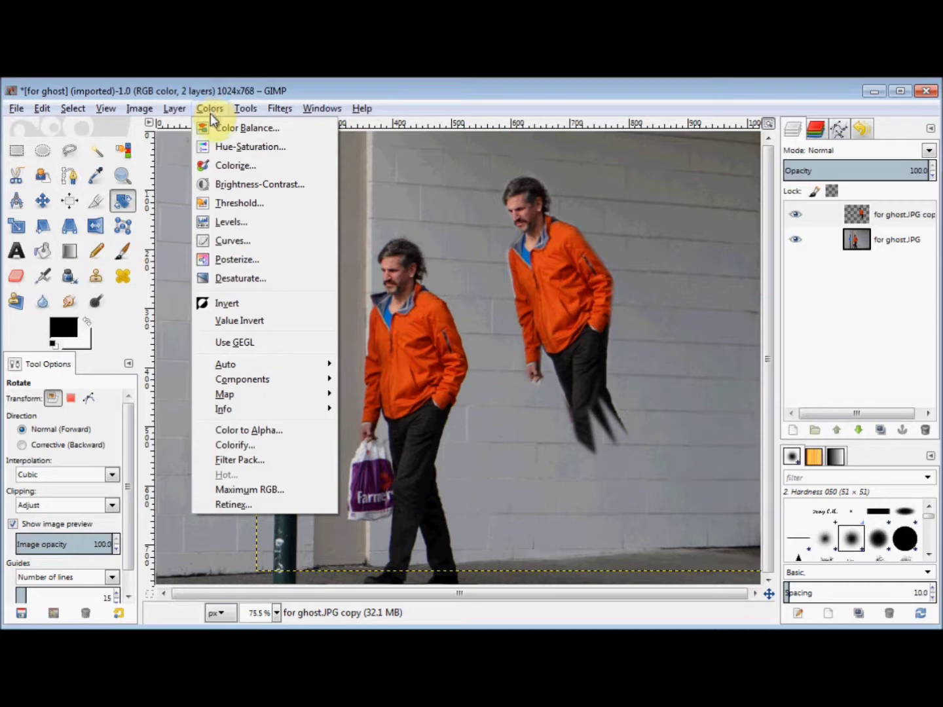
left_click(230, 282)
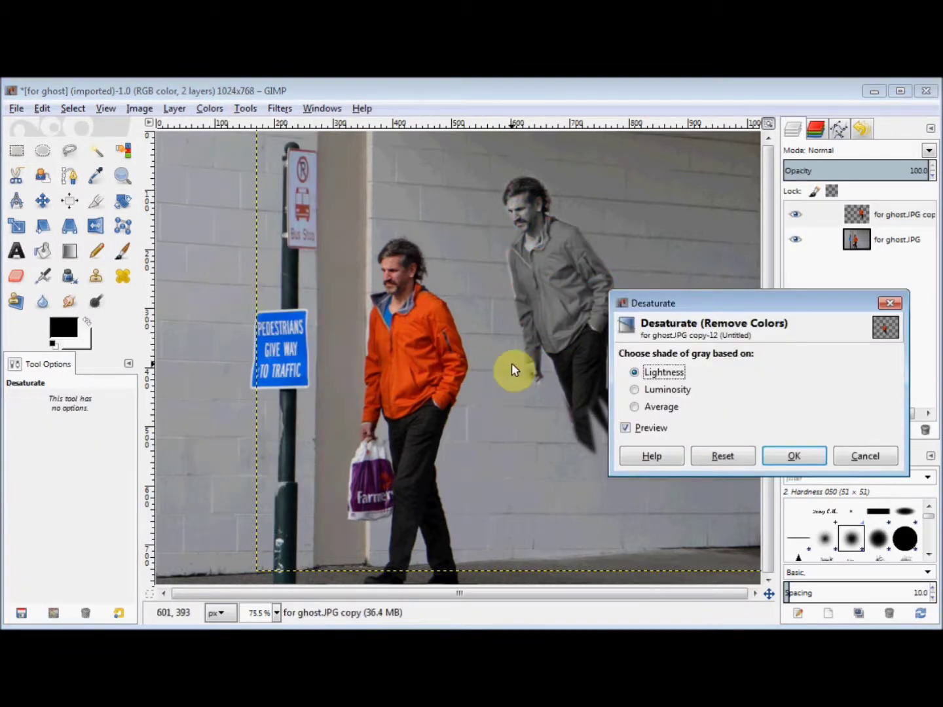
left_click(660, 390)
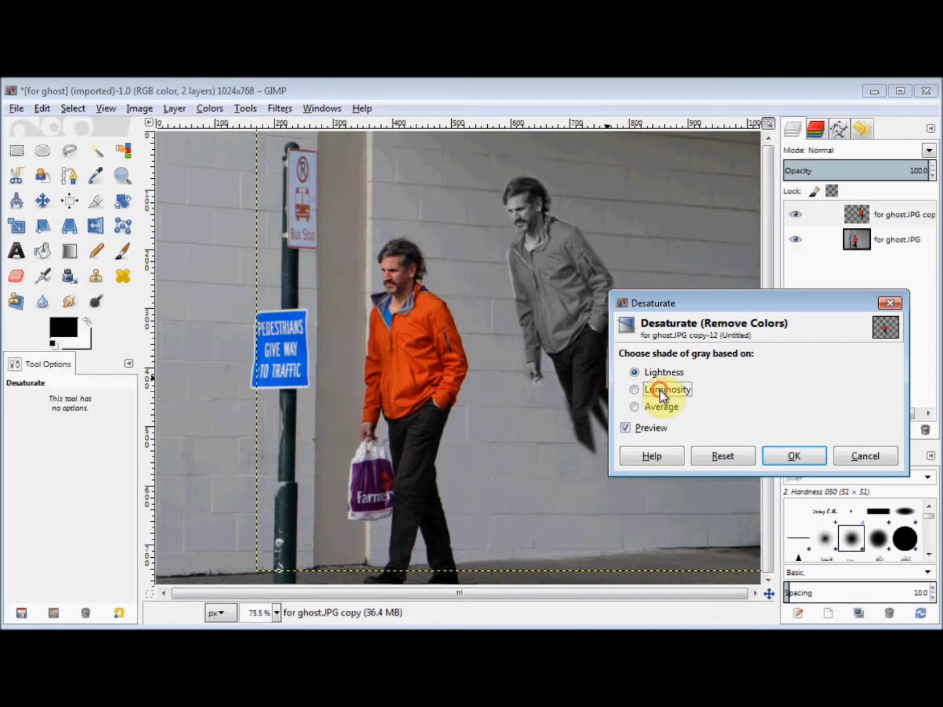
left_click(794, 457)
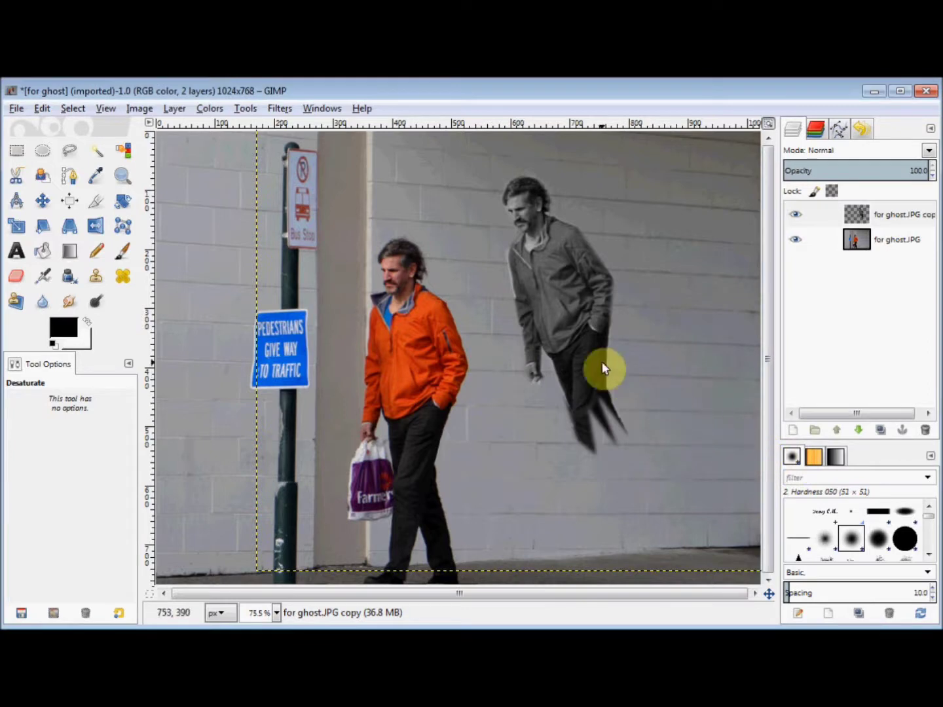
left_click(209, 110)
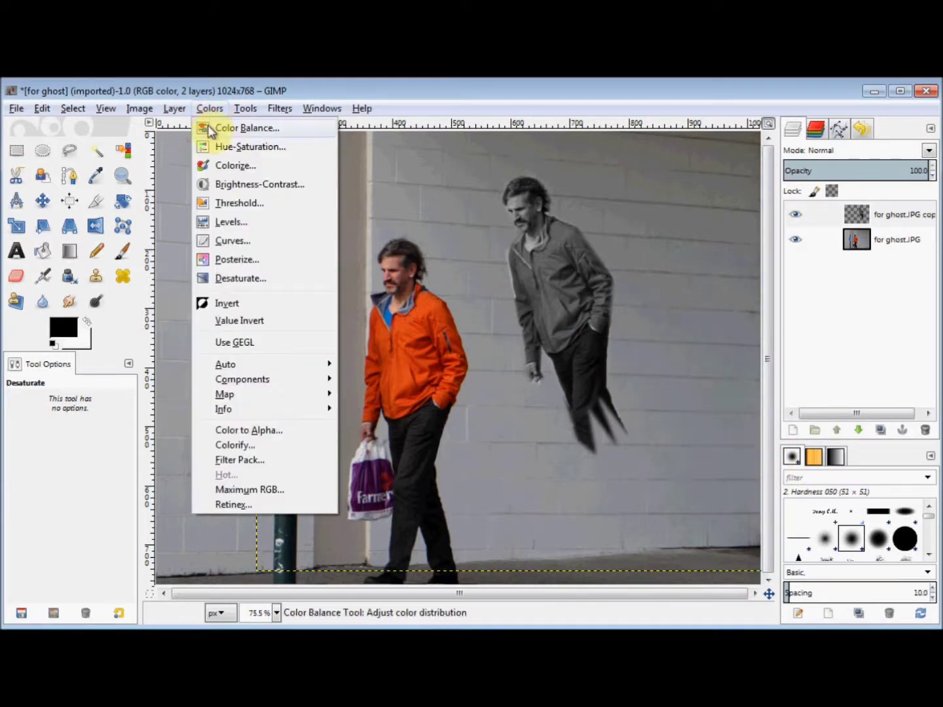
left_click(221, 306)
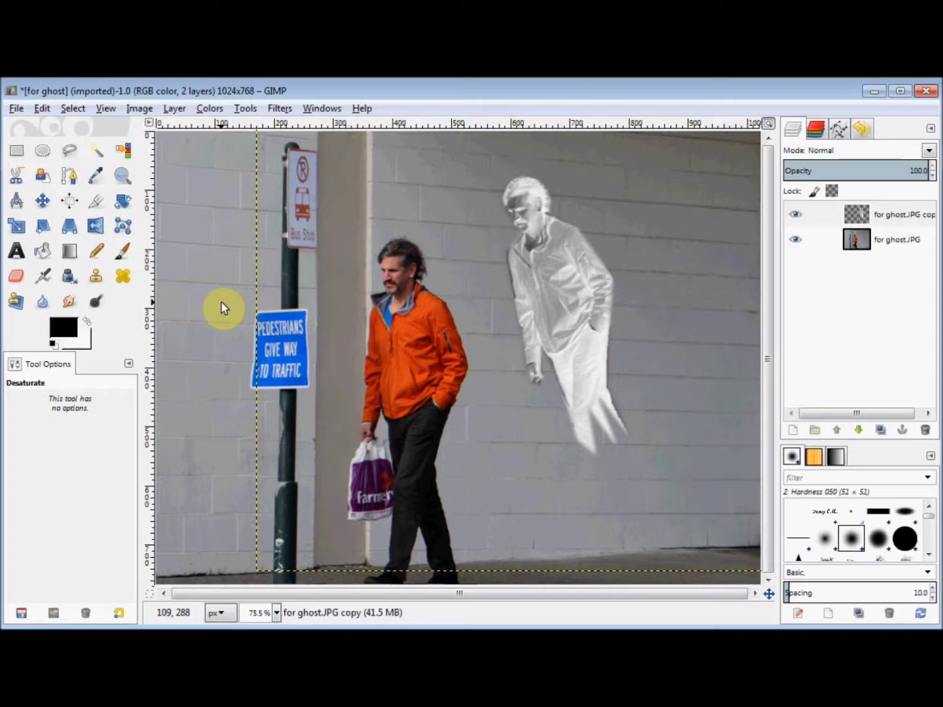
Smudge the ghost's legs with a size 40 brush at 100 opacity, pulling them down and to the right into a wispy tail.
left_click(70, 302)
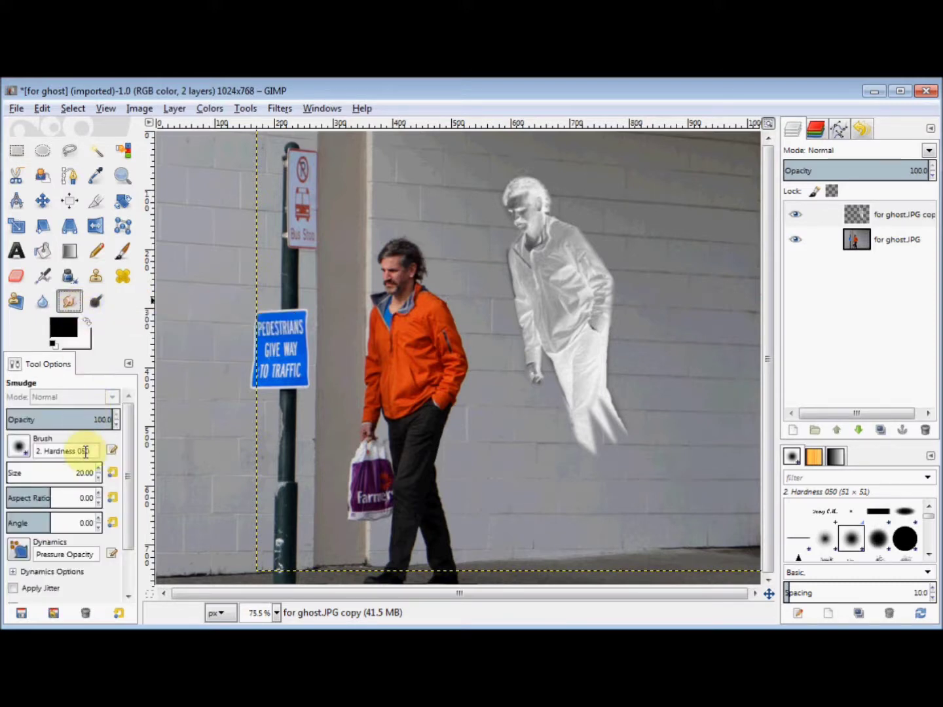
left_click(74, 473)
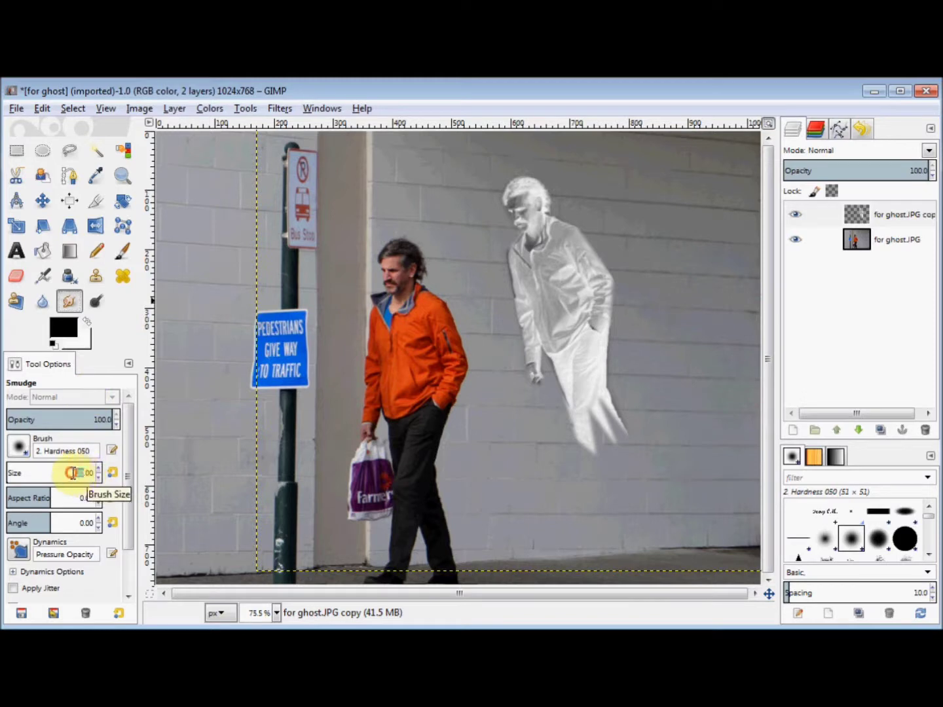
type("4")
key("Return")
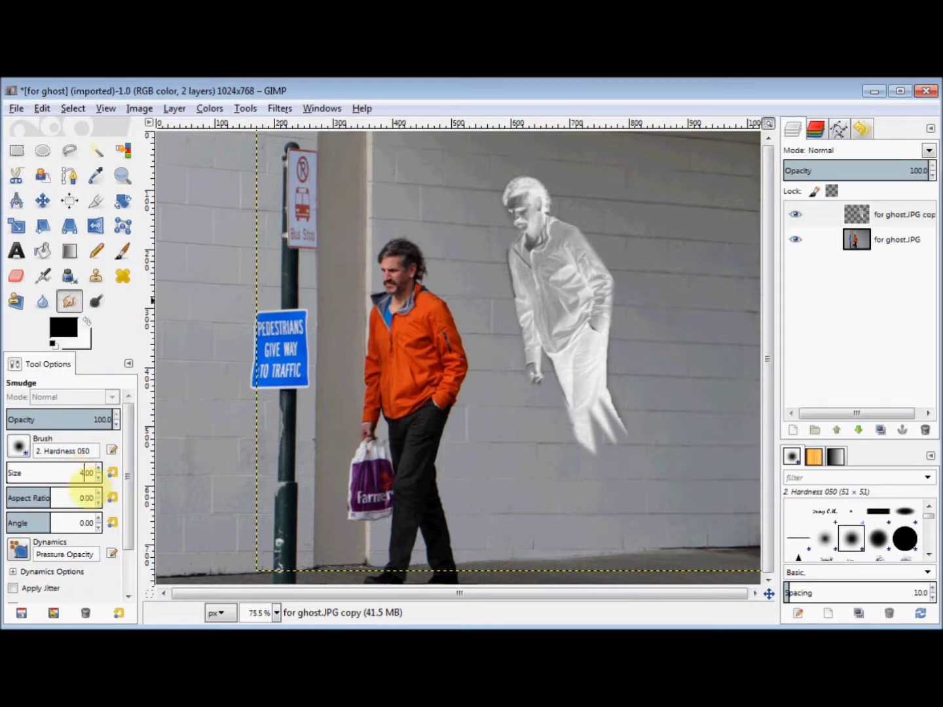
type("0")
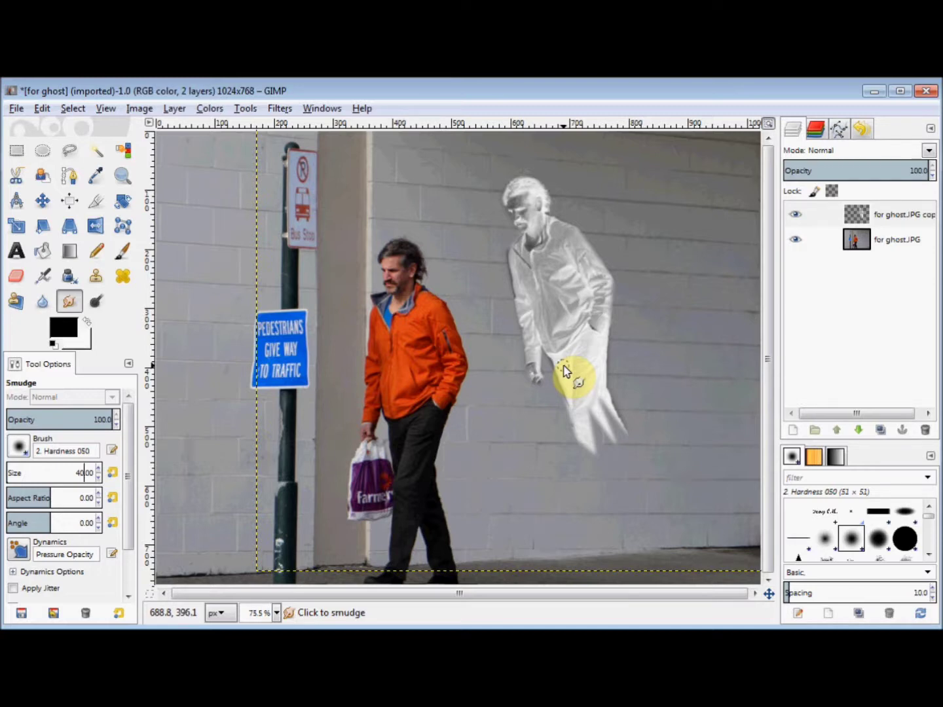
mouse_move(566, 370)
left_mouse_down()
mouse_move(581, 430)
mouse_move(602, 462)
left_mouse_up()
left_click(583, 388)
mouse_move(583, 388)
left_mouse_down()
mouse_move(573, 366)
mouse_move(596, 437)
mouse_move(612, 454)
mouse_move(613, 421)
mouse_move(582, 362)
mouse_move(625, 437)
mouse_move(599, 412)
mouse_move(614, 444)
mouse_move(584, 407)
mouse_move(615, 446)
mouse_move(600, 368)
left_mouse_up()
left_click(582, 367)
left_click(587, 421)
left_click(630, 425)
mouse_move(630, 421)
left_mouse_down()
mouse_move(614, 394)
mouse_move(651, 429)
mouse_move(599, 404)
mouse_move(597, 416)
mouse_move(629, 442)
mouse_move(599, 435)
mouse_move(606, 430)
mouse_move(592, 422)
left_mouse_up()
left_click(618, 422)
mouse_move(593, 422)
left_mouse_down()
mouse_move(641, 447)
mouse_move(601, 398)
mouse_move(640, 430)
mouse_move(649, 426)
mouse_move(598, 392)
mouse_move(612, 410)
mouse_move(652, 427)
mouse_move(597, 422)
mouse_move(628, 450)
mouse_move(639, 447)
mouse_move(583, 400)
left_mouse_up()
mouse_move(622, 429)
left_mouse_down()
mouse_move(566, 374)
mouse_move(591, 415)
mouse_move(641, 442)
mouse_move(620, 421)
mouse_move(603, 425)
mouse_move(626, 451)
mouse_move(660, 456)
mouse_move(574, 410)
mouse_move(564, 390)
mouse_move(579, 423)
mouse_move(603, 442)
mouse_move(564, 392)
mouse_move(573, 427)
mouse_move(589, 429)
mouse_move(575, 411)
mouse_move(589, 433)
mouse_move(623, 451)
mouse_move(584, 446)
mouse_move(626, 467)
mouse_move(634, 457)
mouse_move(602, 410)
left_mouse_up()
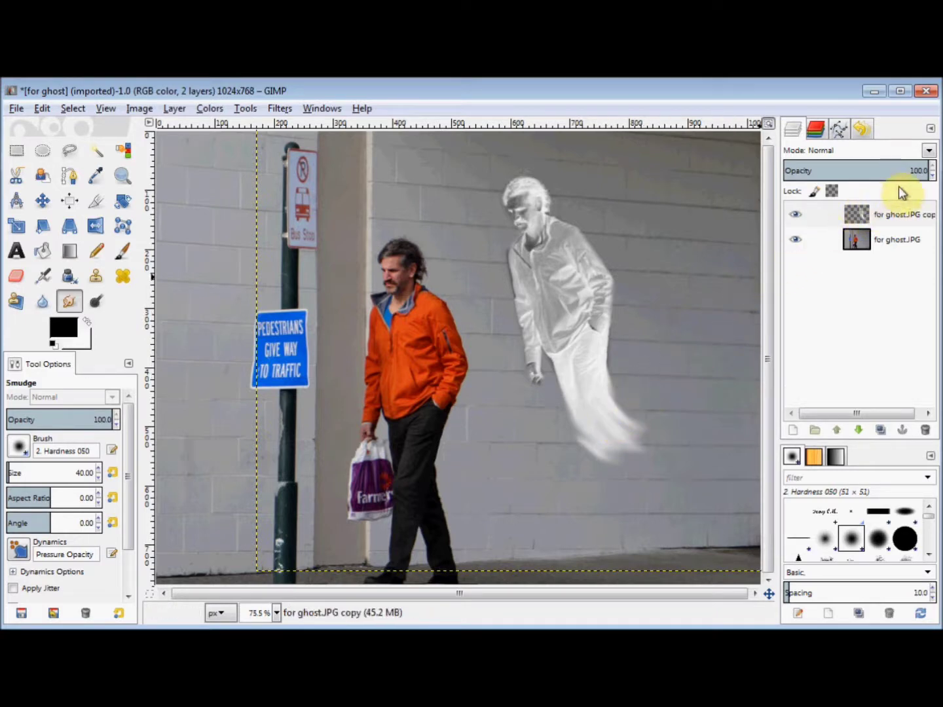
Set the ghost layer's opacity to 50.
left_click_drag(932, 175, 933, 178)
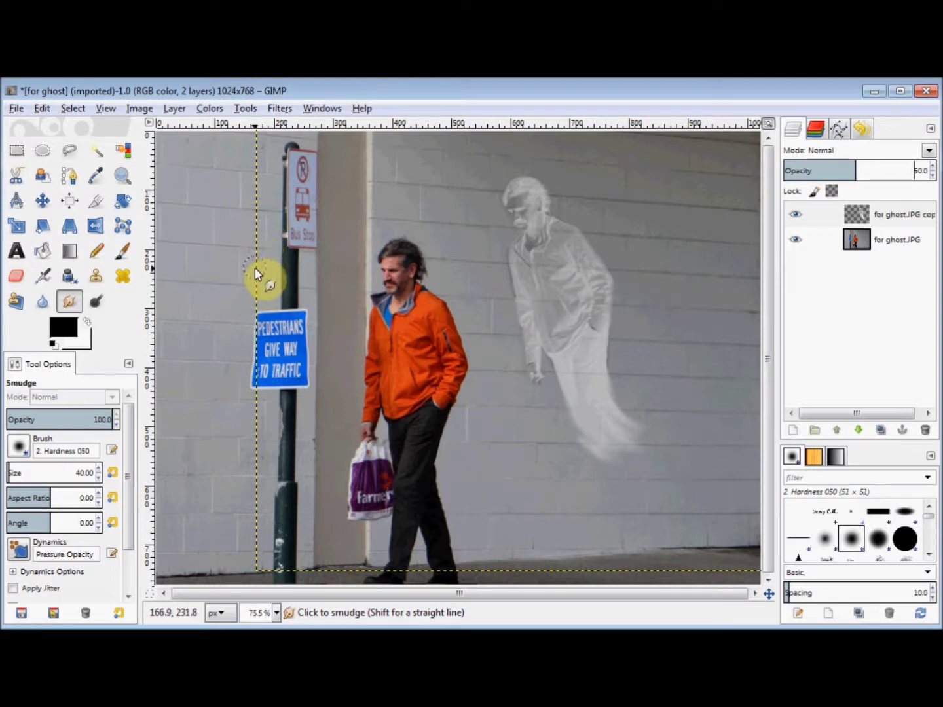
left_click_drag(255, 266, 260, 304)
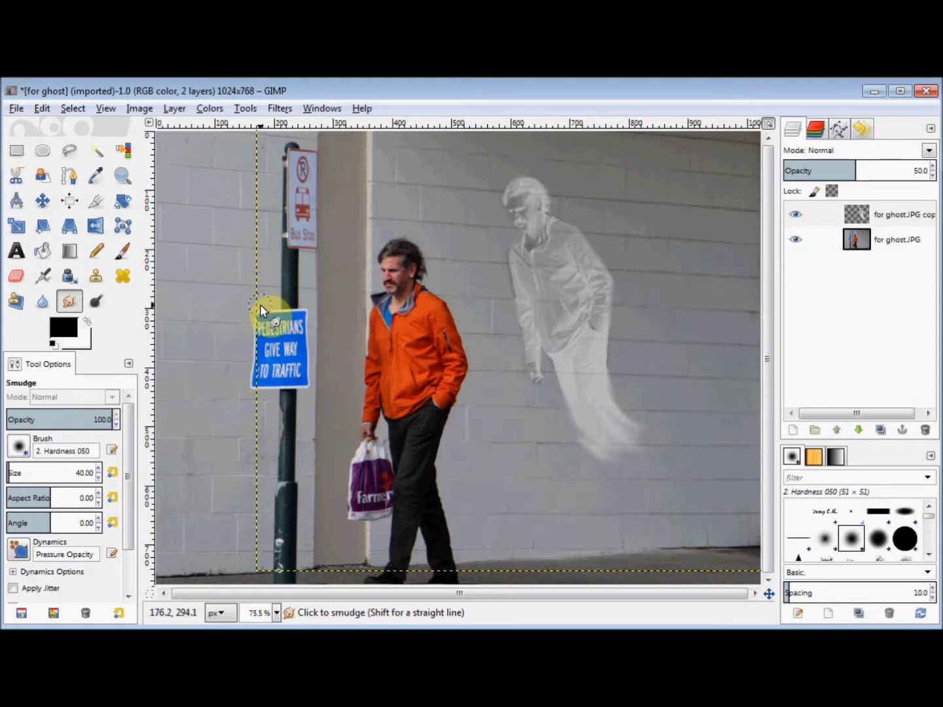
left_click_drag(261, 304, 258, 297)
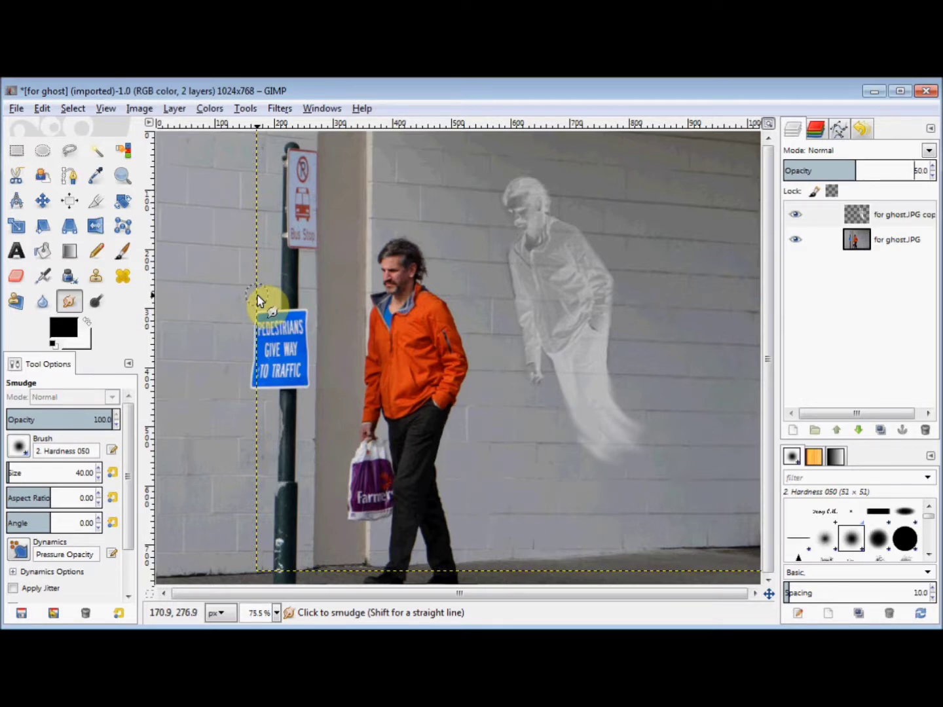
Hide the layer boundary outline on the canvas.
left_click(105, 110)
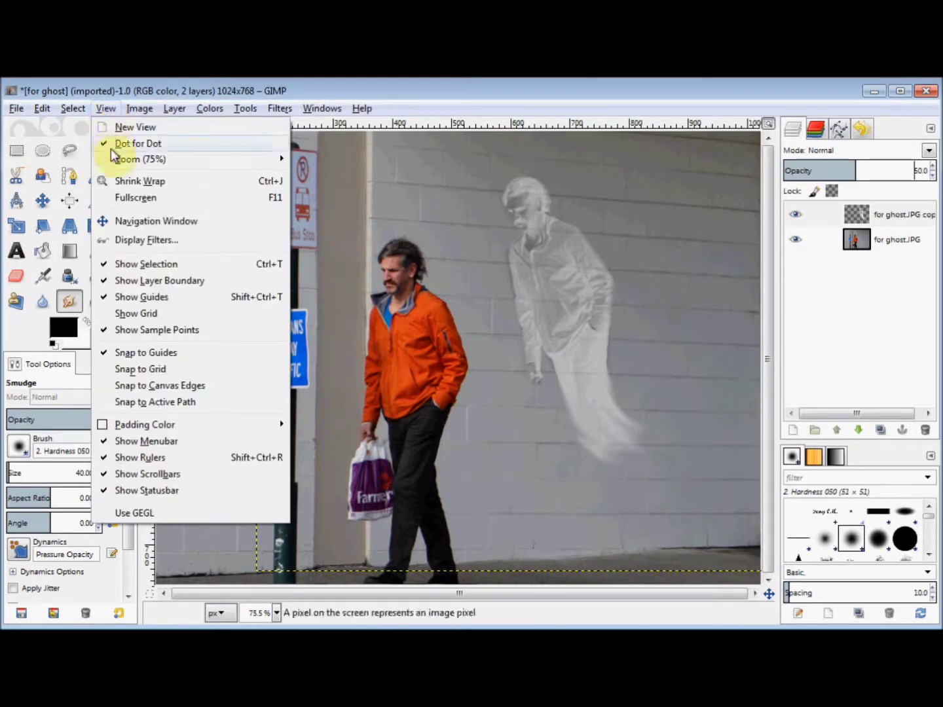
left_click(129, 283)
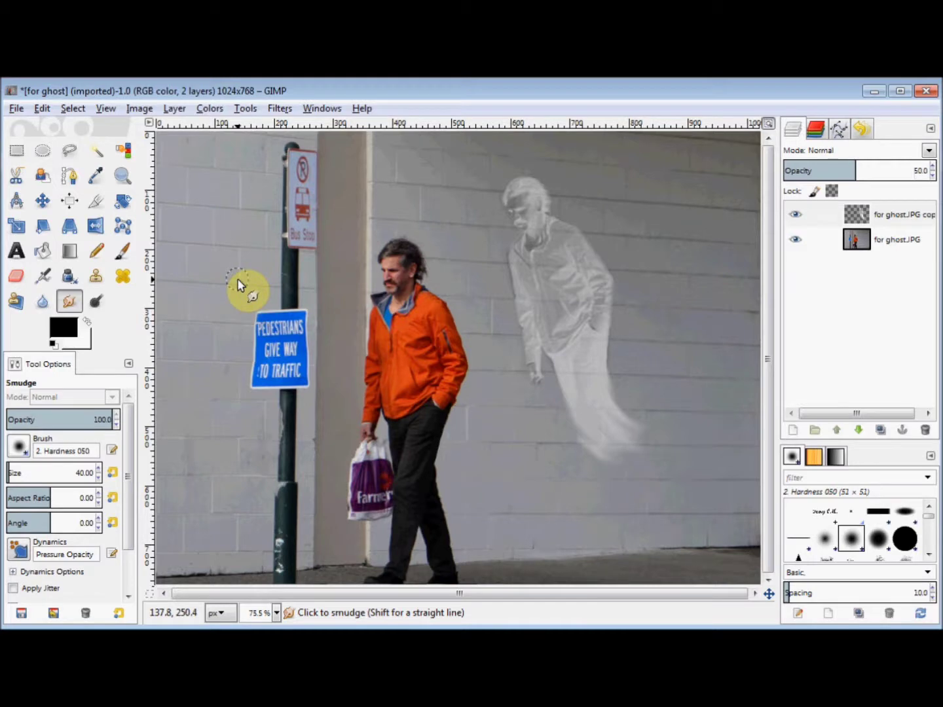
Add "rob for ghost.JPG" as a new layer and lower it one position, directly beneath the ghost layer.
left_click(16, 109)
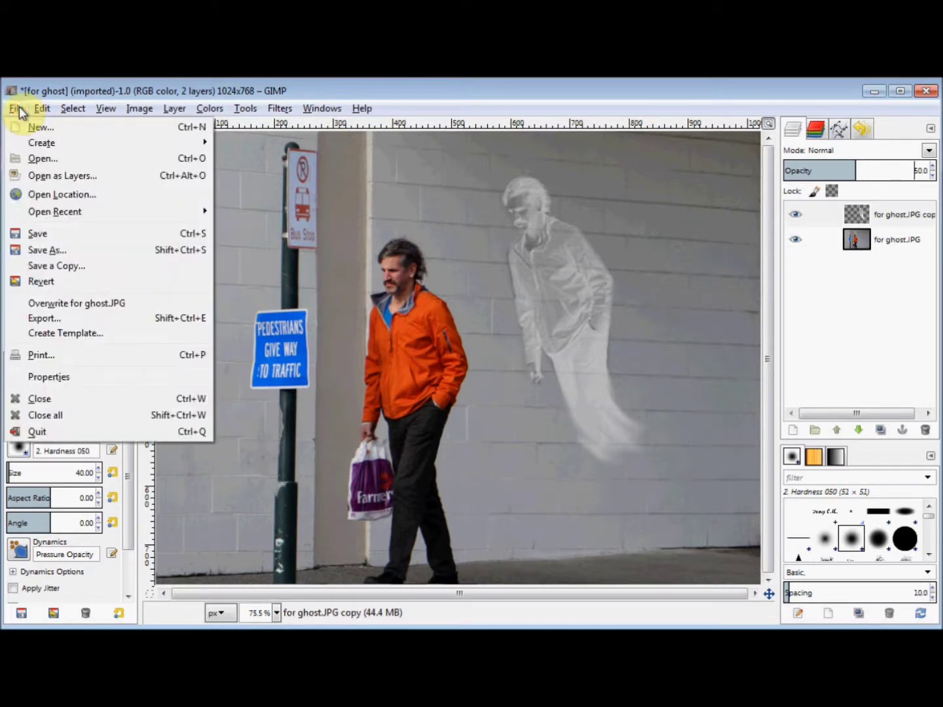
left_click(31, 174)
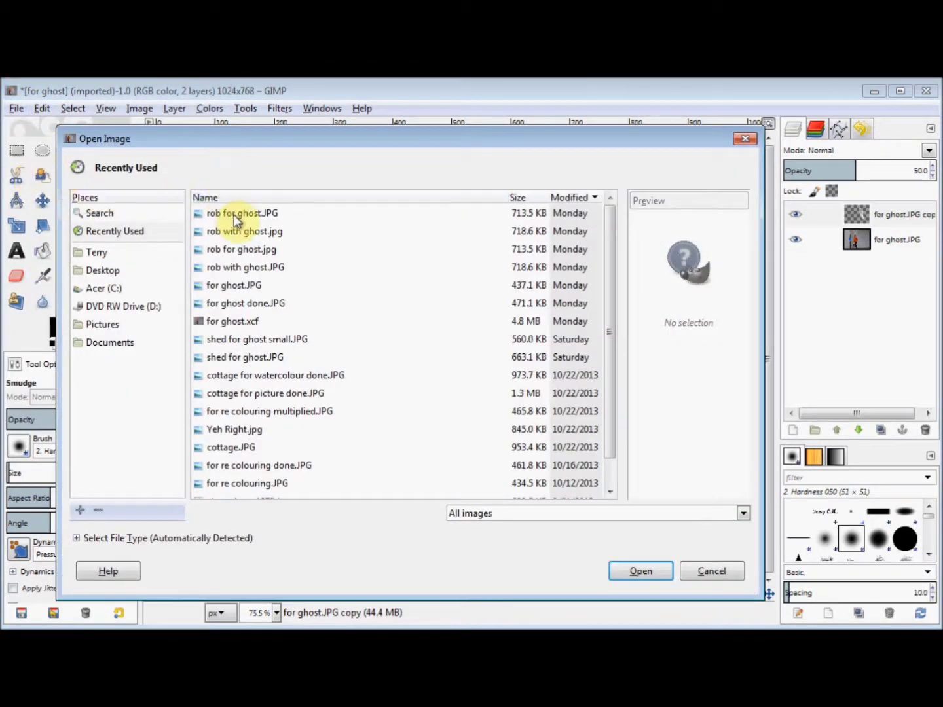
double_click(233, 215)
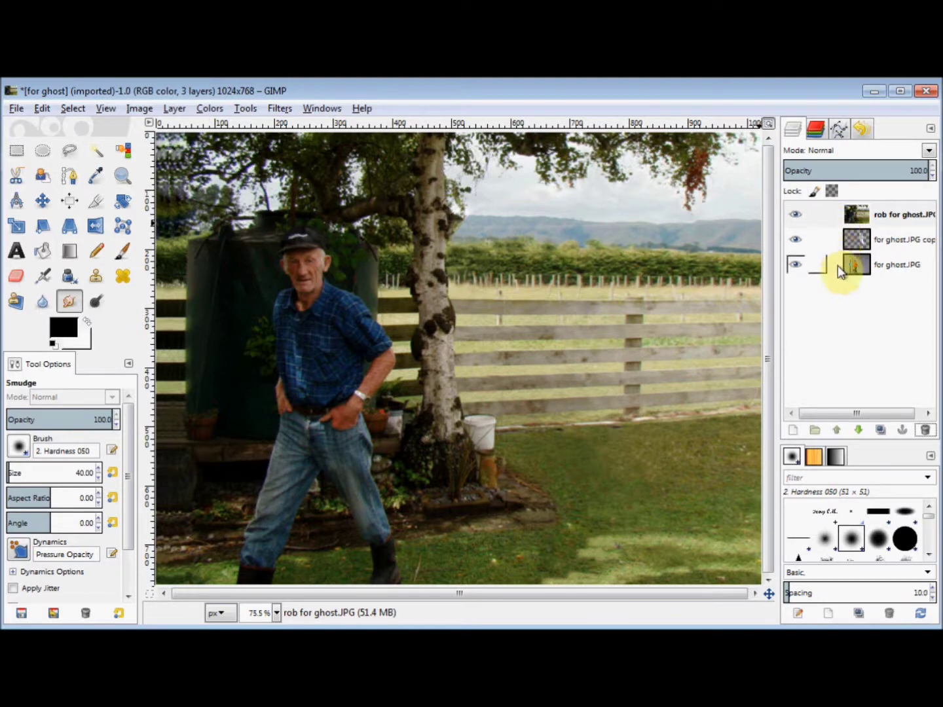
left_click(853, 429)
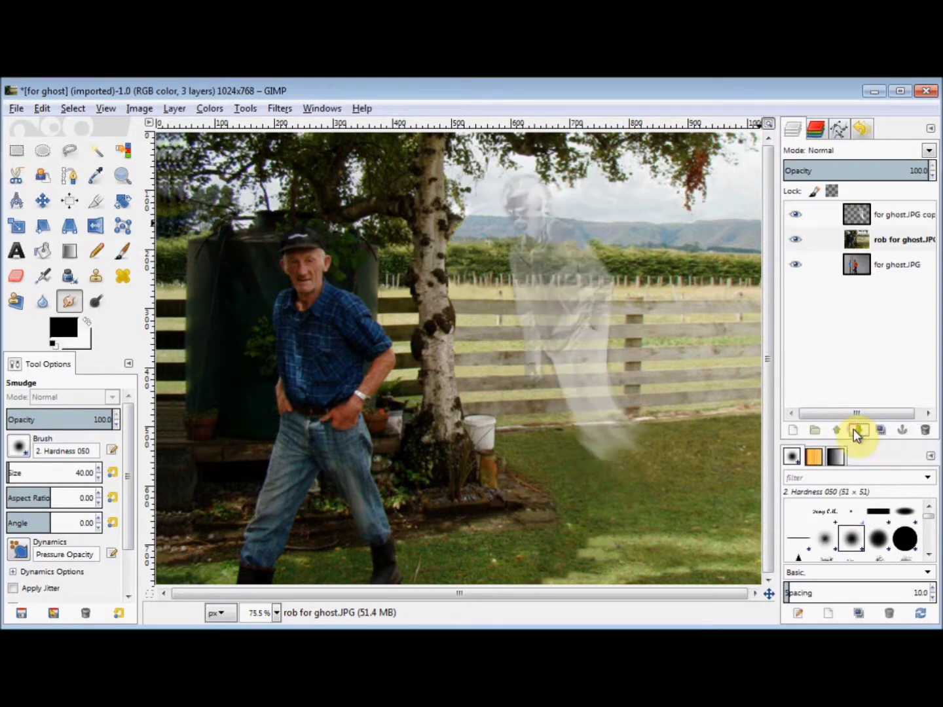